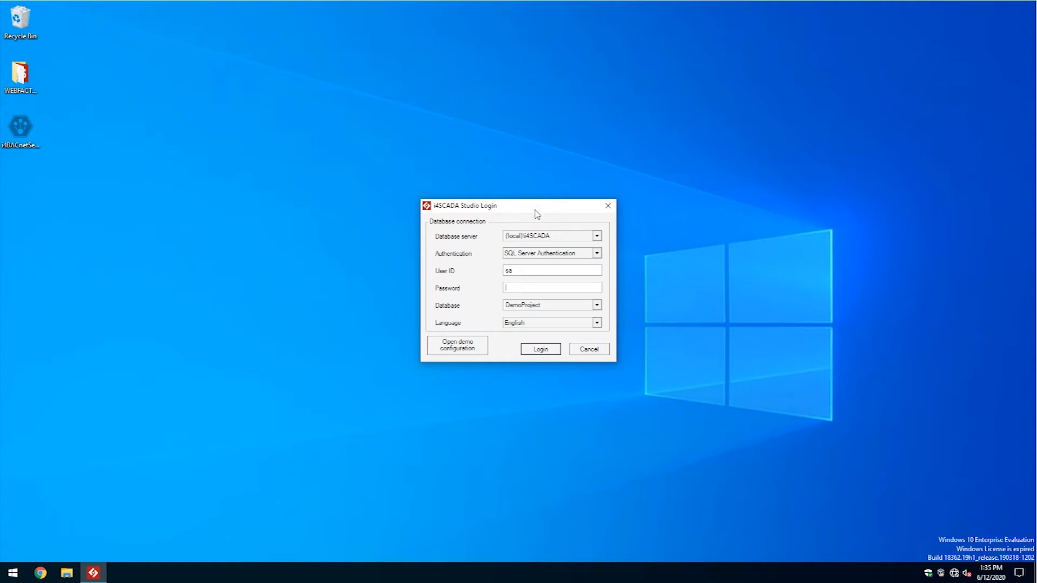
Log in with the demo configuration to load the DemoProject database.
left_click(467, 348)
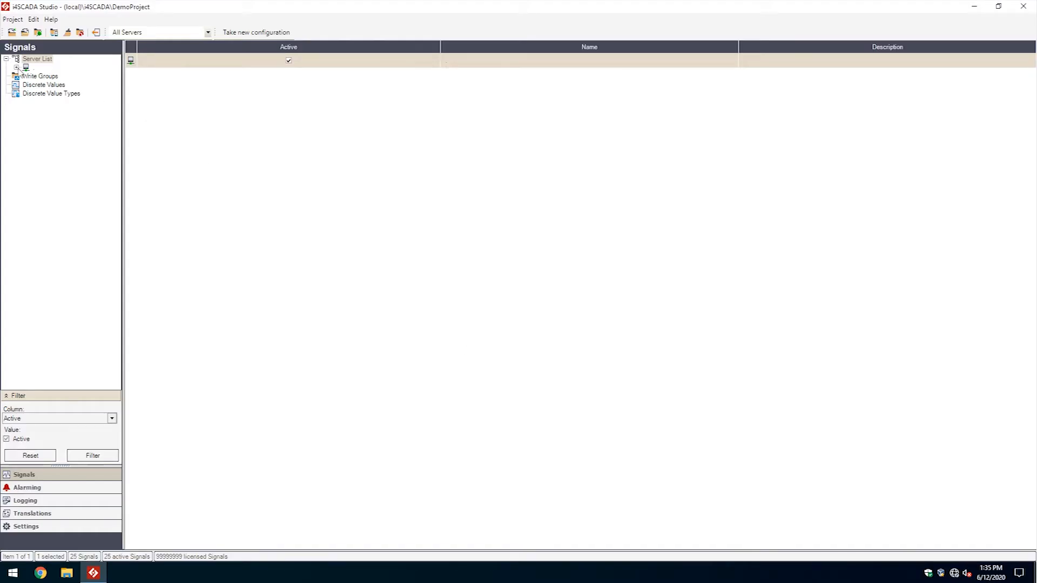
Add a Modbus Connector to the DemoProject server next to OPC.Sim.DA.
left_click(16, 67)
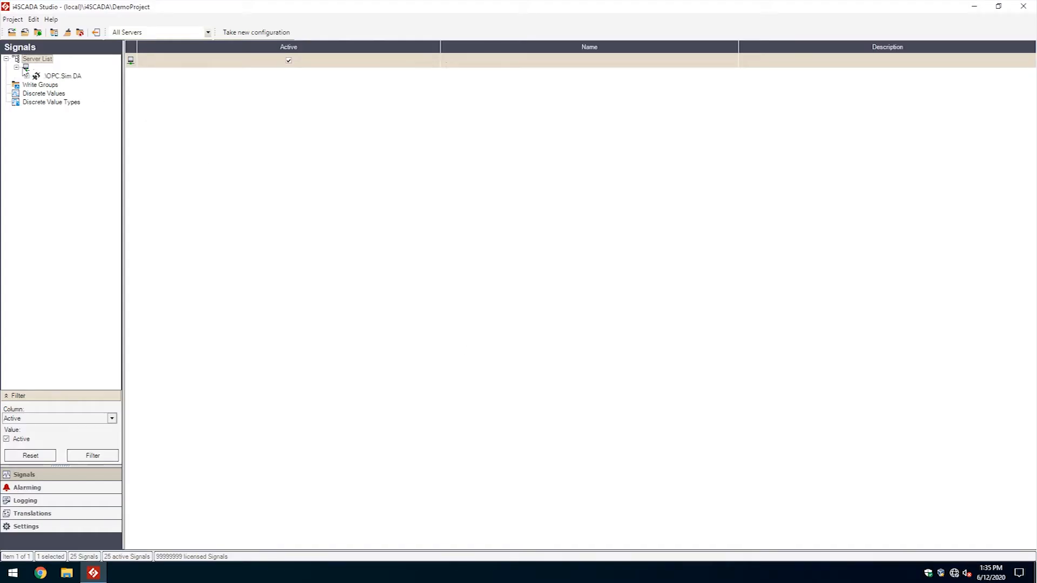
right_click(26, 67)
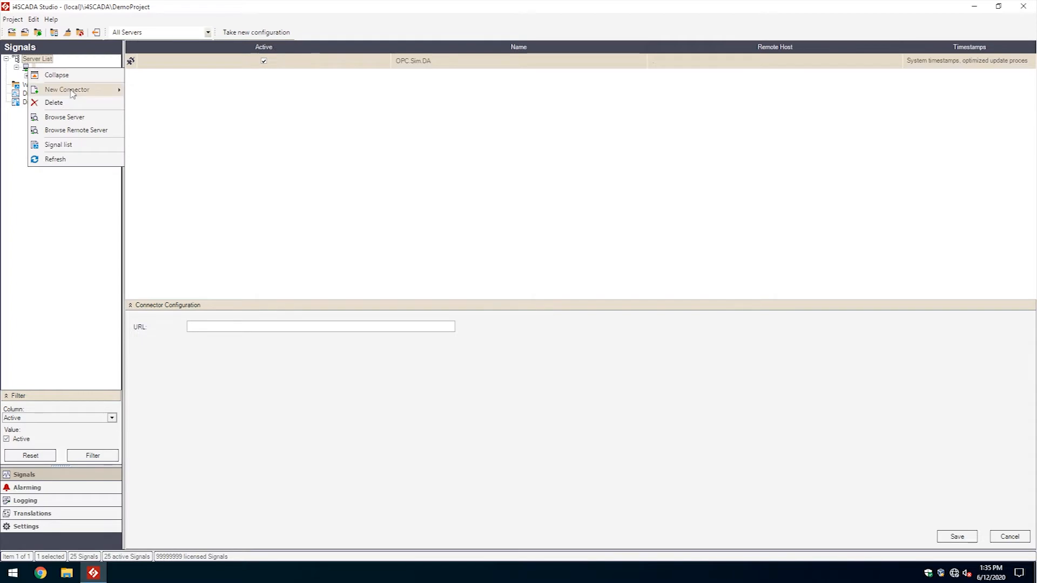
mouse_move(74, 96)
left_click(163, 131)
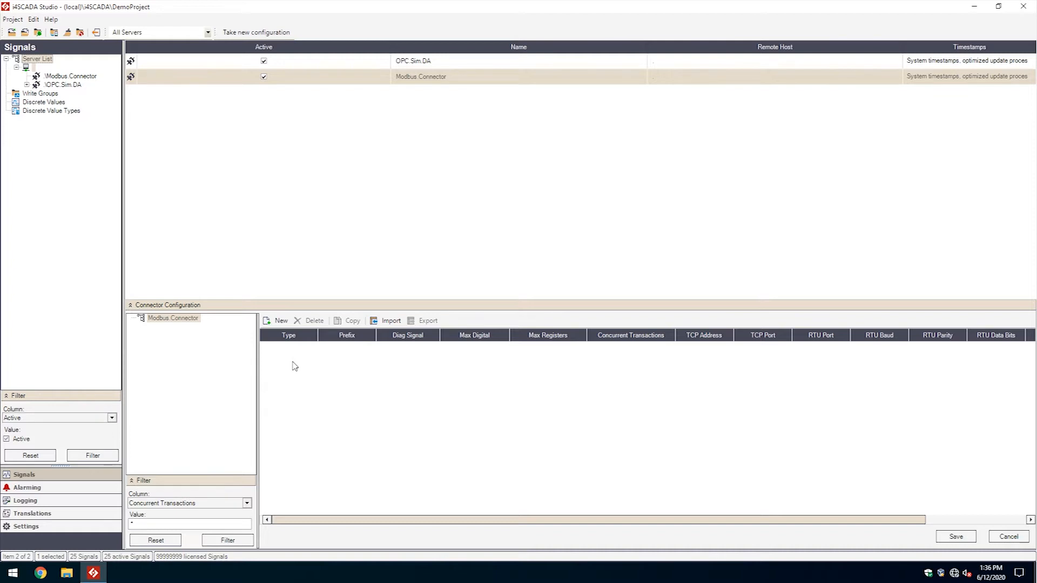
Create a TCP device at 10.0.0.1 port 502, checking but rejecting the serial RTU option.
left_click(275, 322)
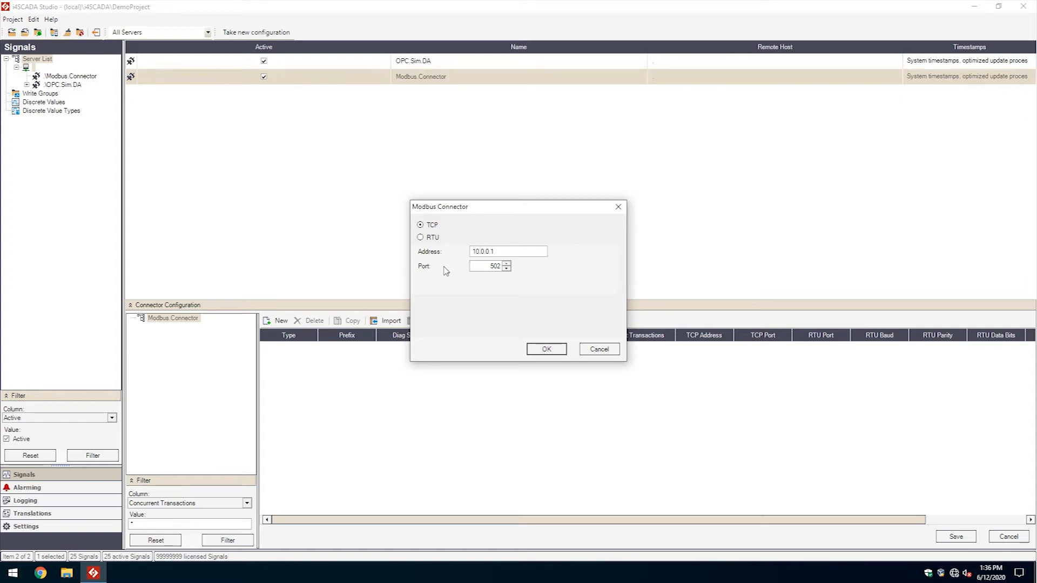
left_click(420, 238)
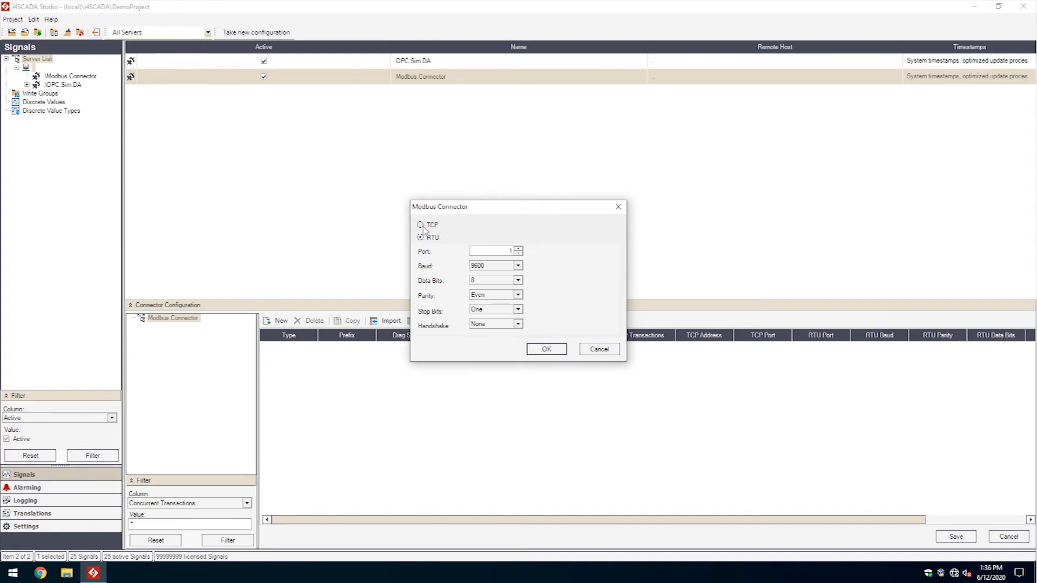
left_click(420, 225)
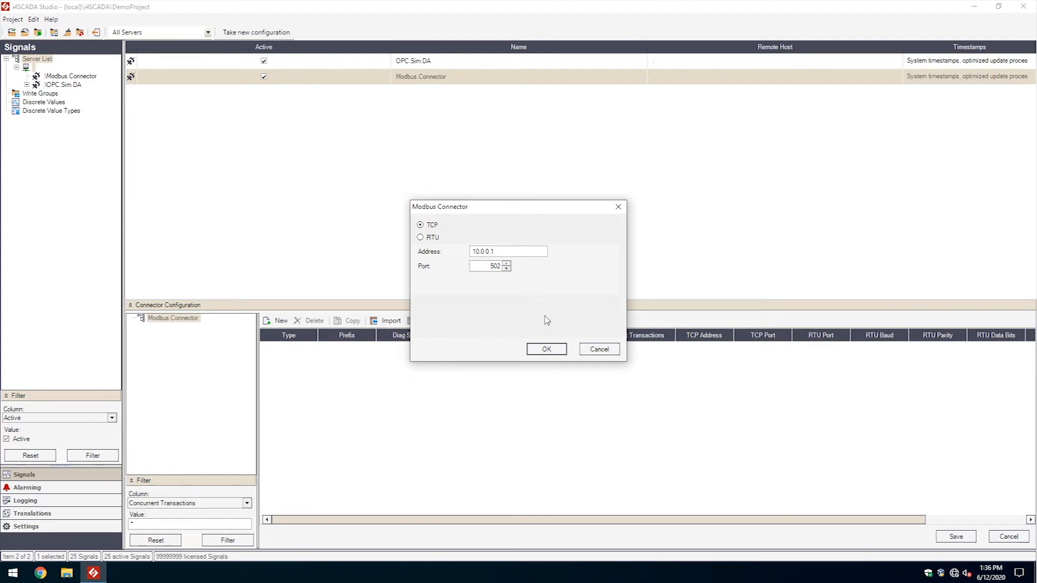
left_click(545, 349)
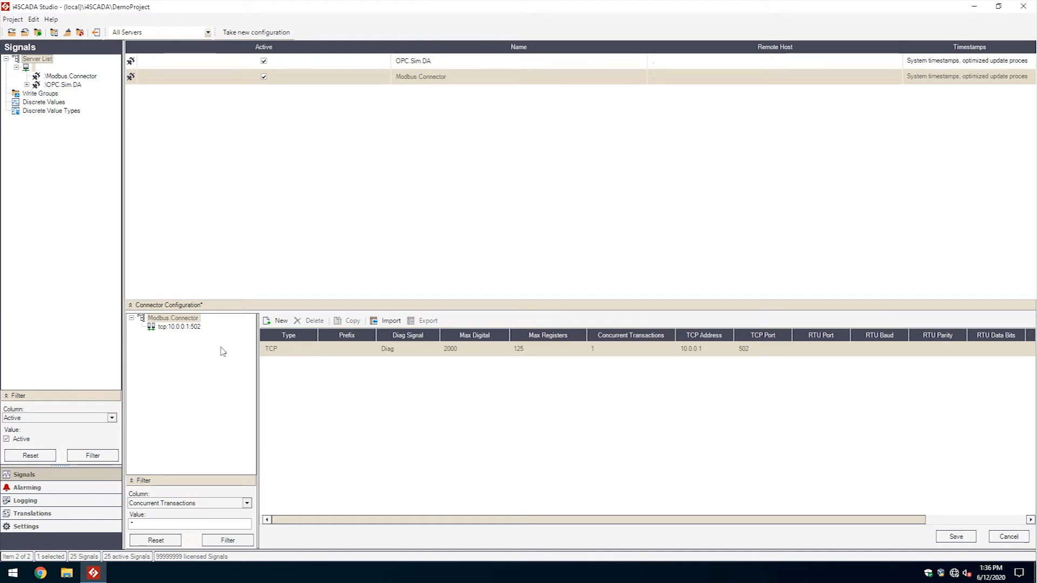
Add Unit ID 1 under the tcp:10.0.0.1:502 device.
left_click(185, 329)
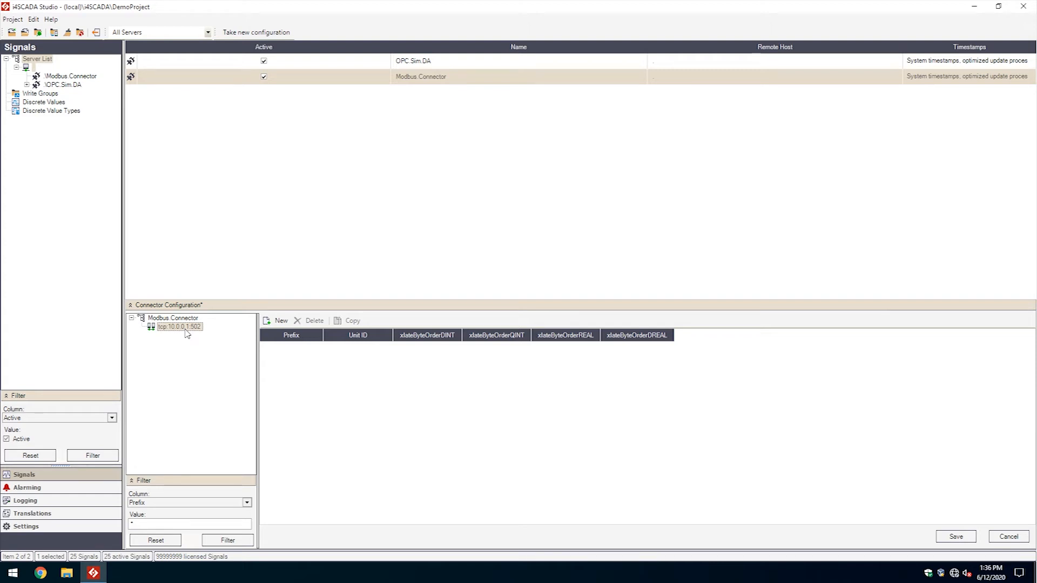
left_click(281, 321)
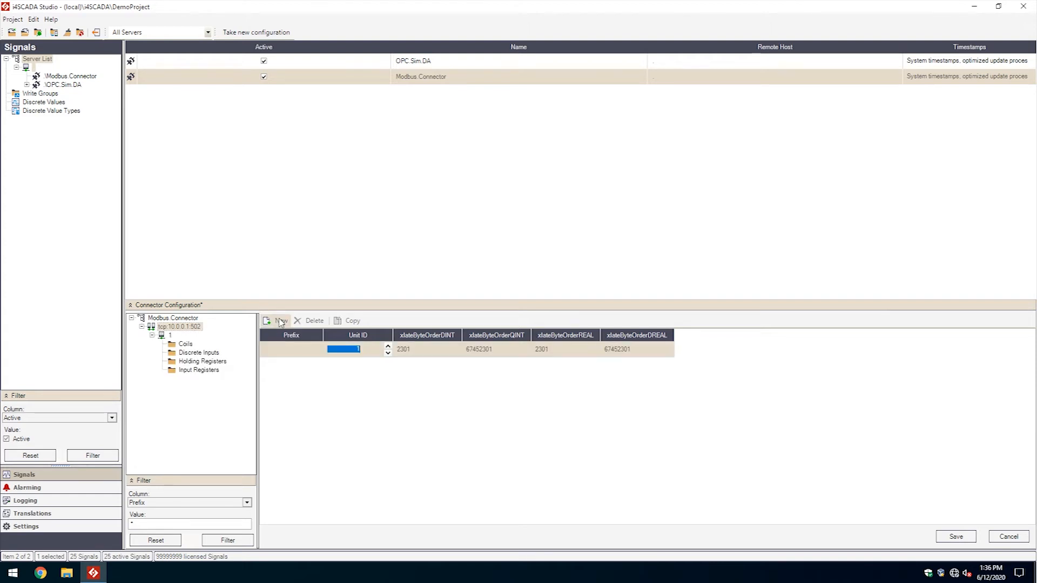
left_click(300, 371)
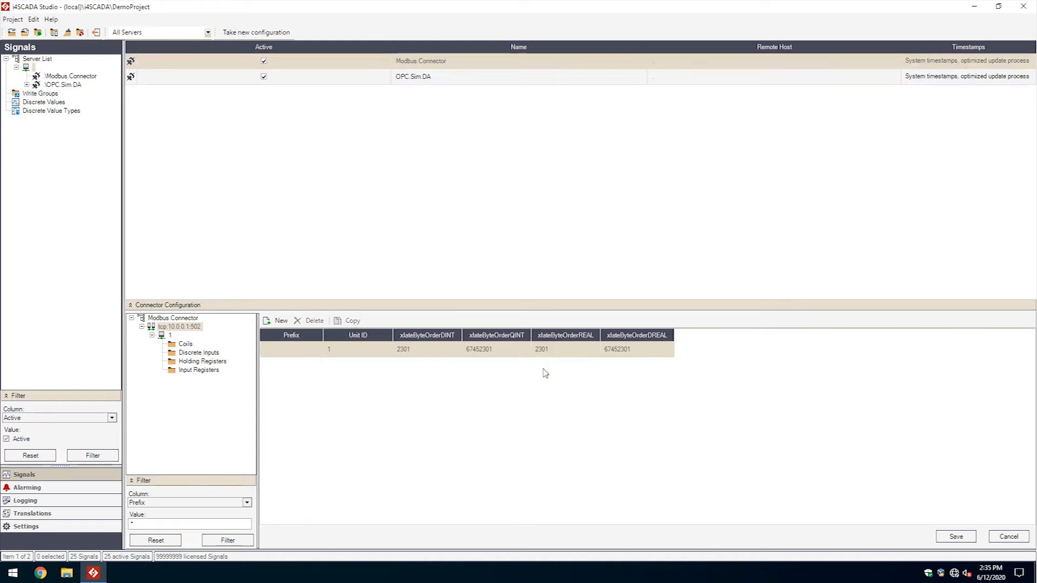
Review unit 1's Coils, Discrete Inputs, Holding and Input Registers, and their 500 poll periods.
left_click(190, 346)
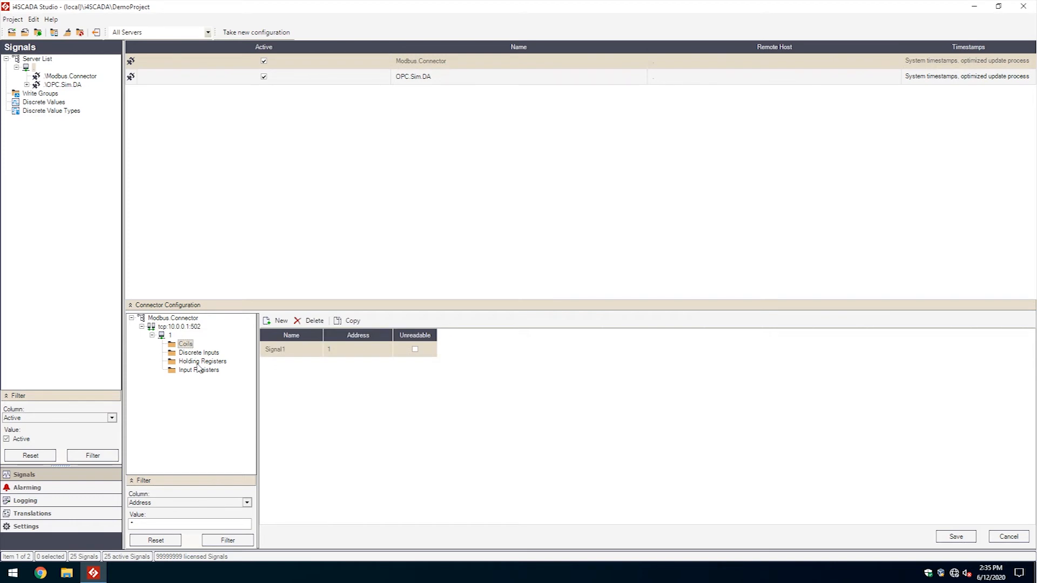
left_click(197, 355)
left_click(199, 362)
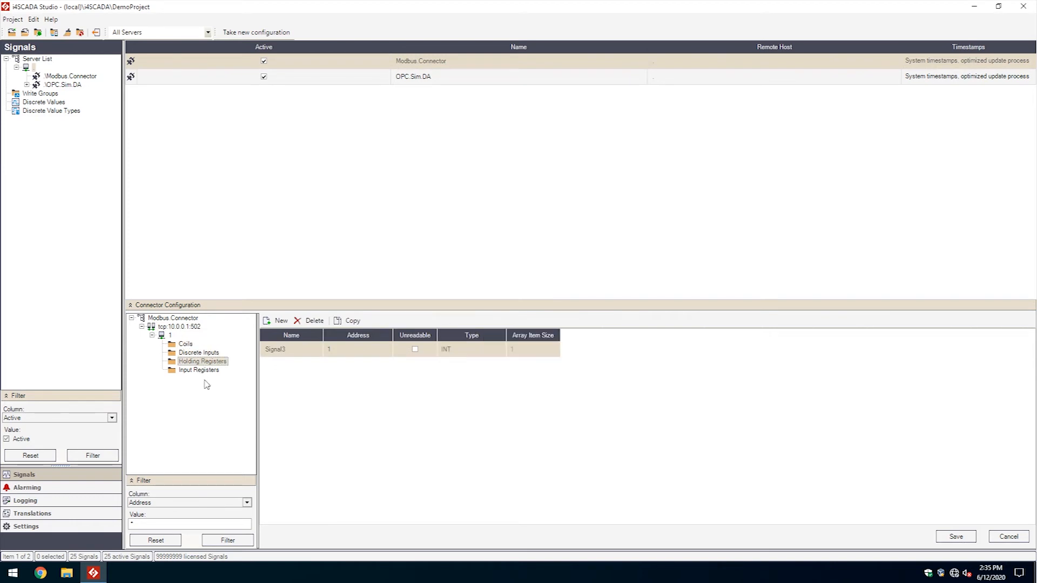
left_click(205, 371)
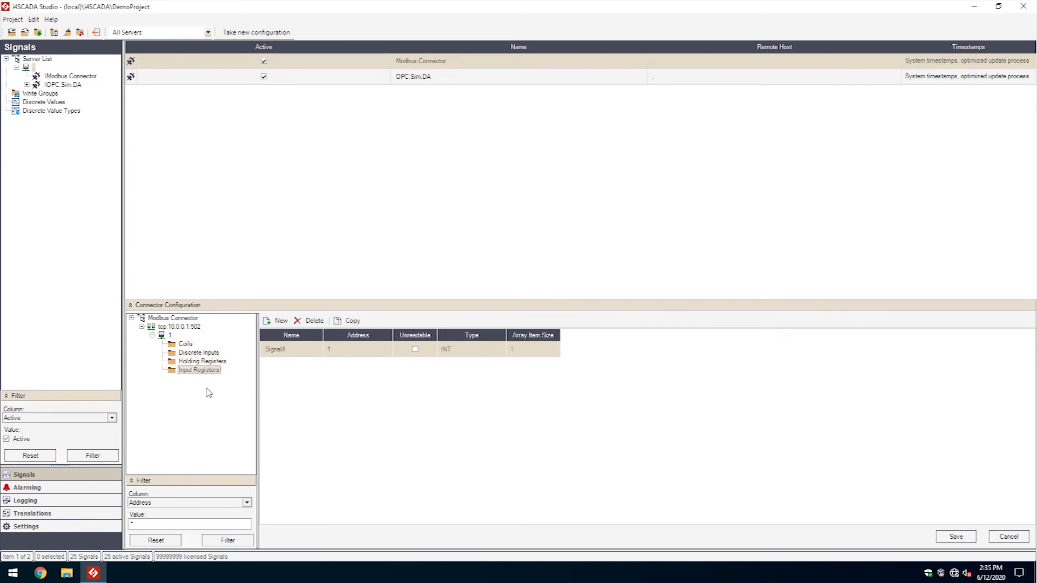
left_click(170, 336)
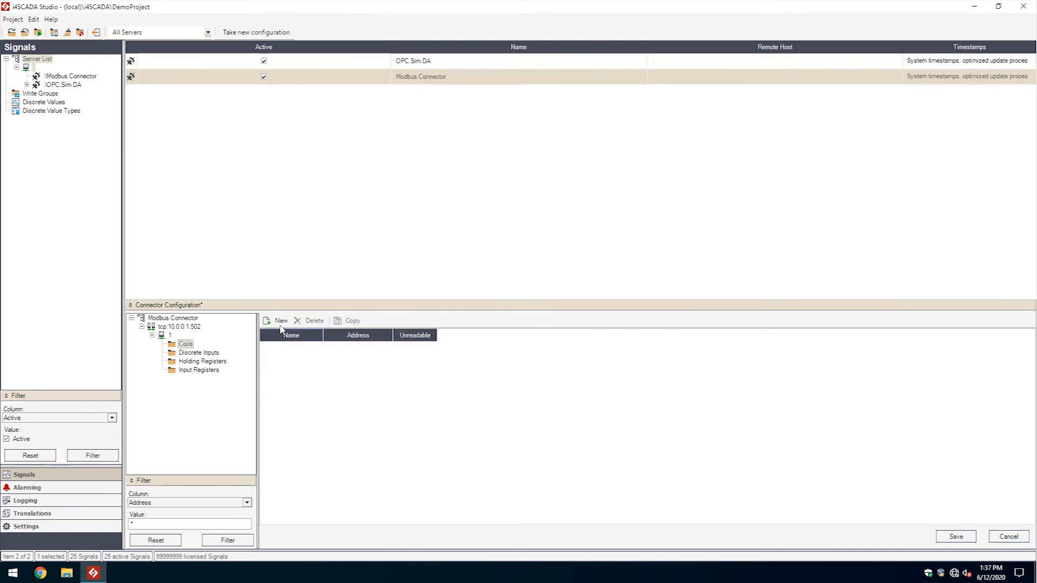
Add Signal1 to Coils, Signal2 to Discrete Inputs, Signal3 to Holding Registers, Signal4 to Input Registers.
left_click(281, 322)
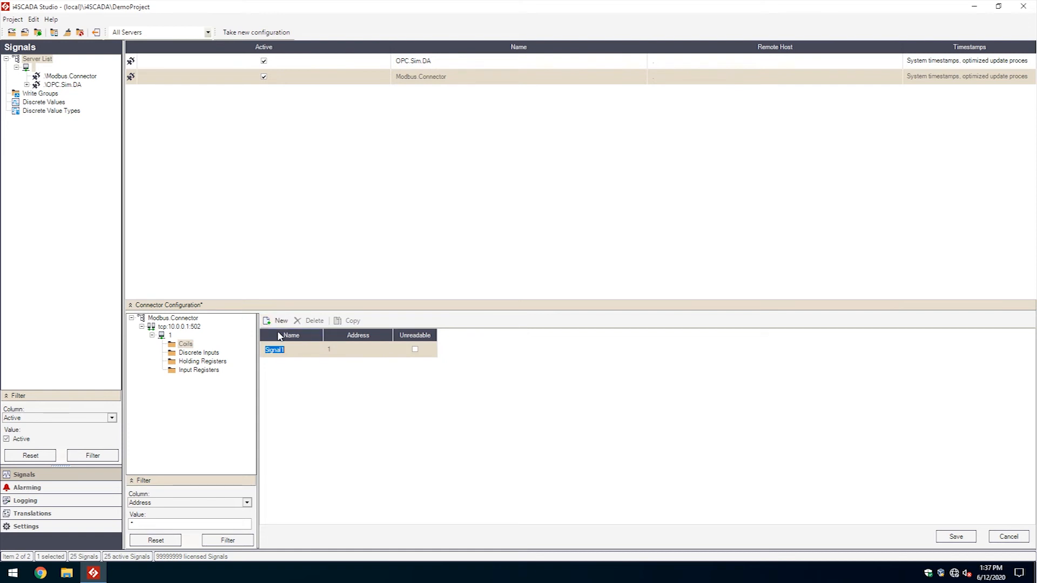
left_click(206, 354)
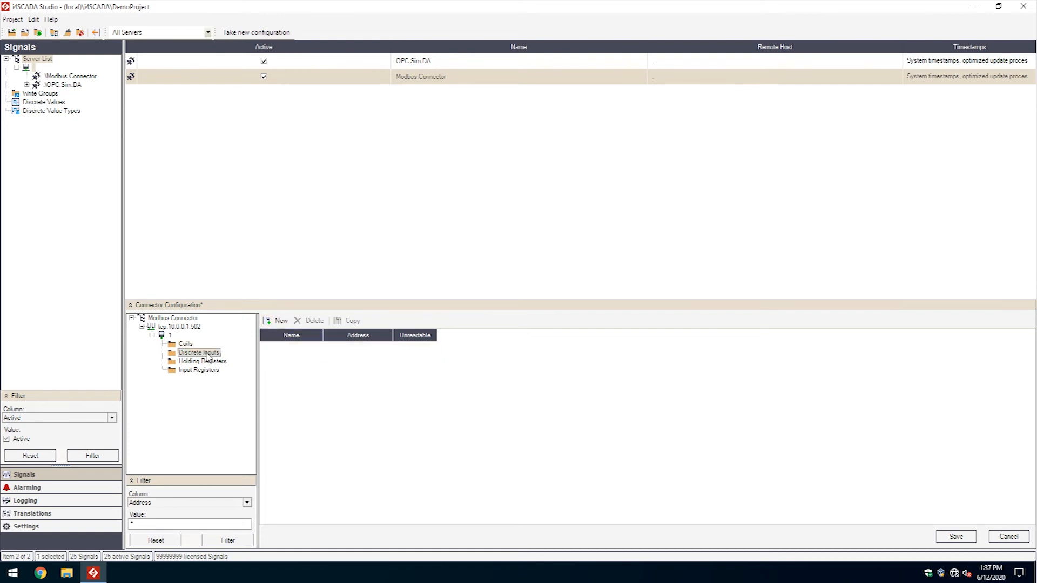
left_click(278, 322)
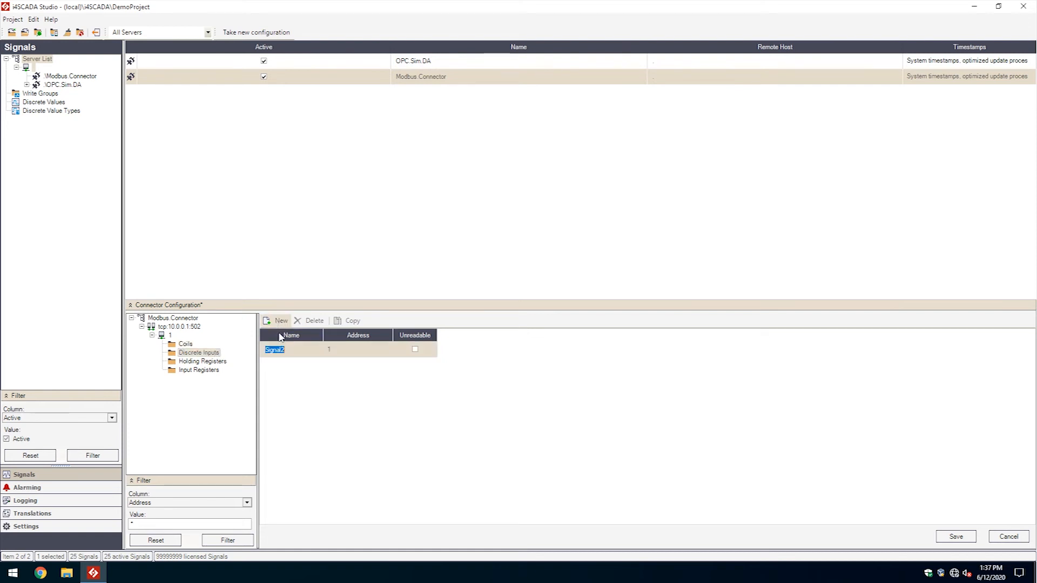
left_click(222, 362)
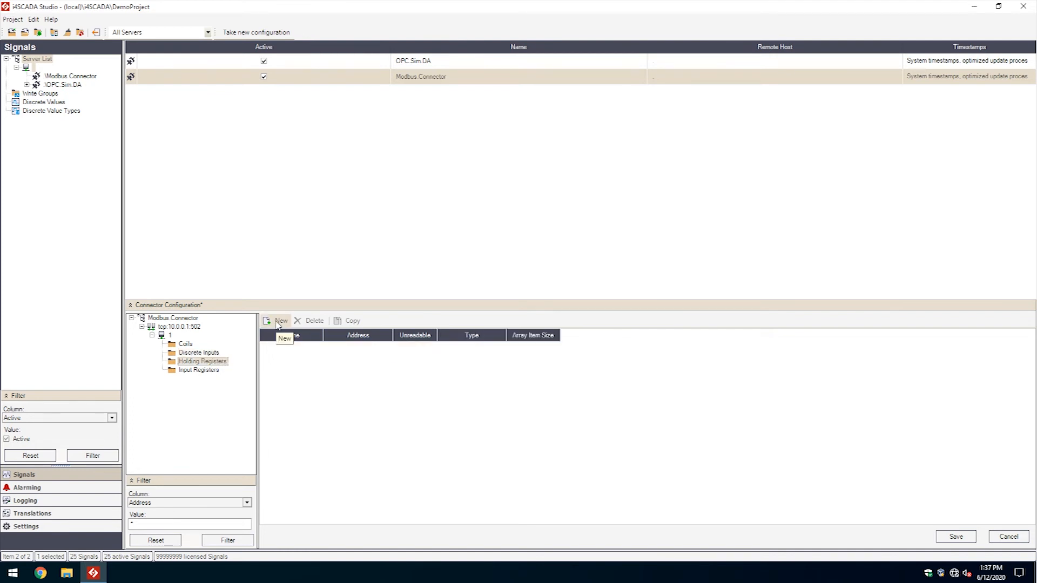
left_click(278, 322)
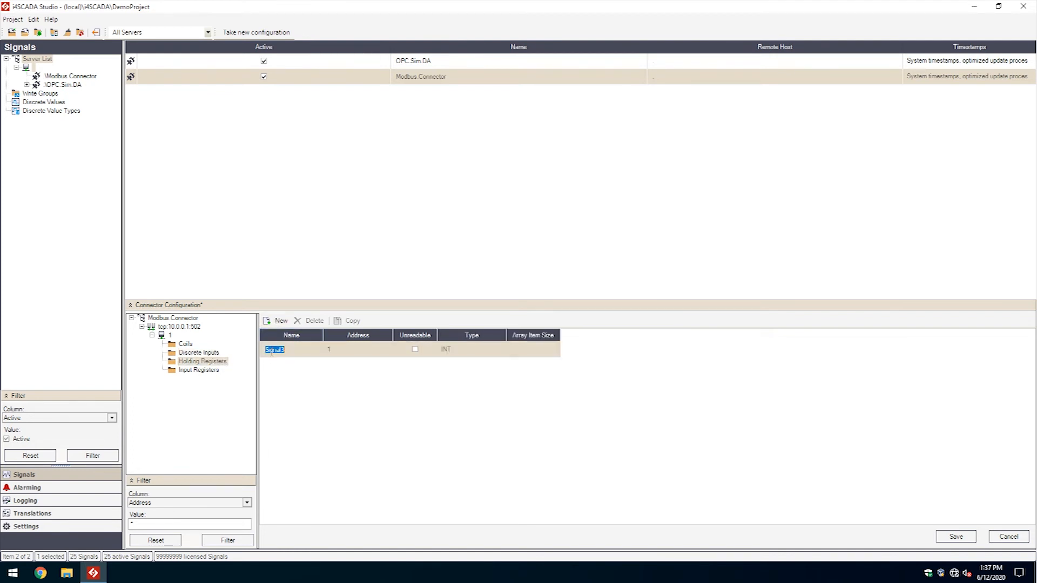
left_click(215, 372)
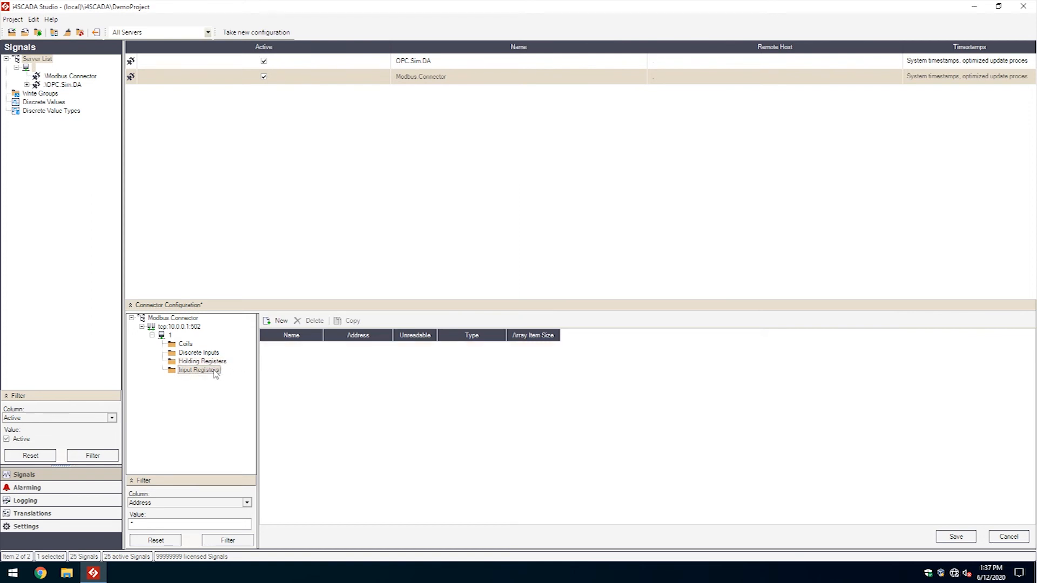
left_click(278, 323)
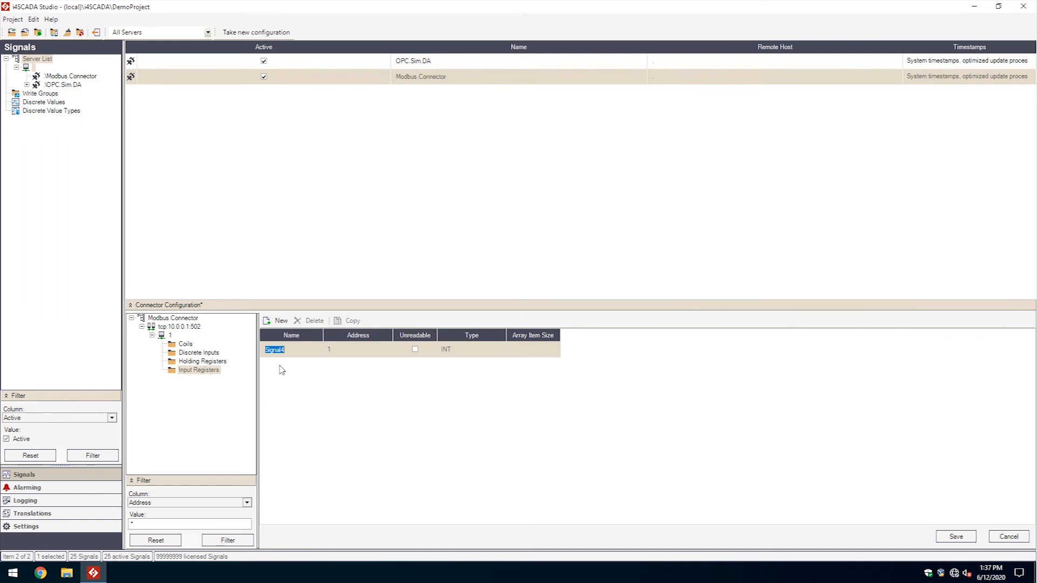
left_click(383, 371)
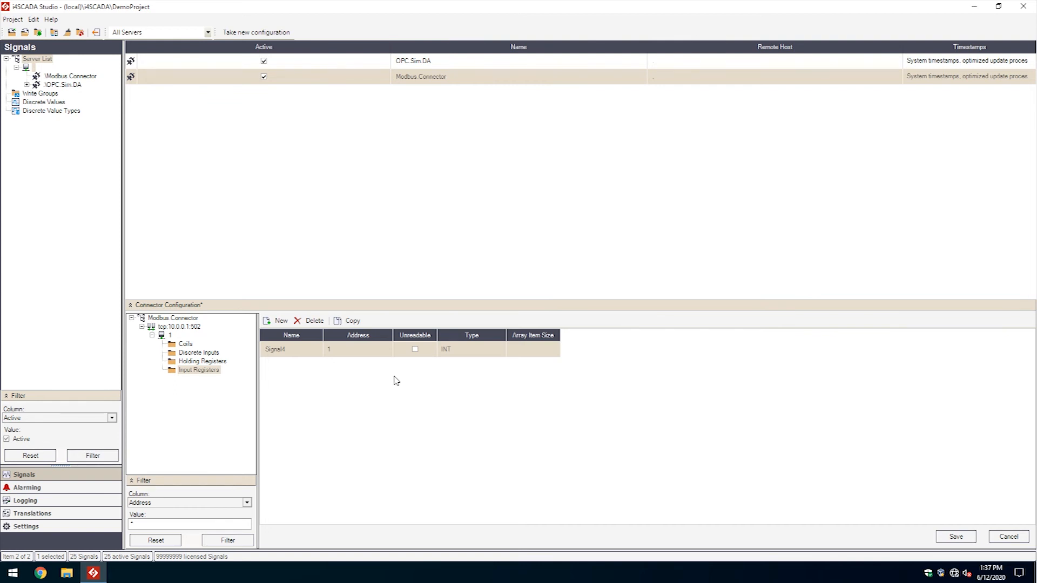
Keep Signal4's type as INT, mark it Unreadable, and save the connector configuration.
left_click(394, 376)
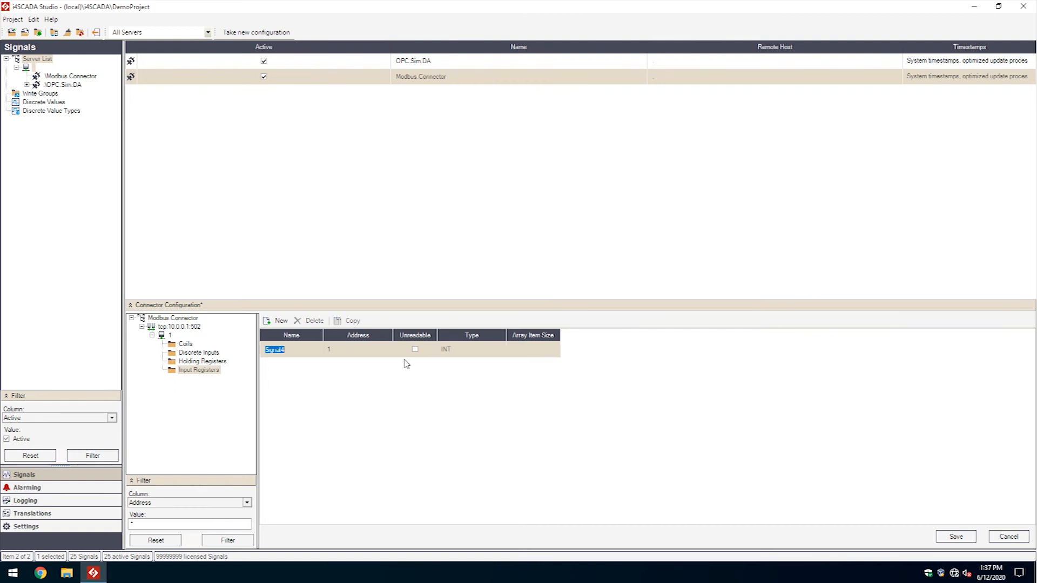
left_click(501, 350)
left_click_drag(500, 396, 502, 365)
left_click(530, 380)
left_click(415, 349)
left_click(954, 541)
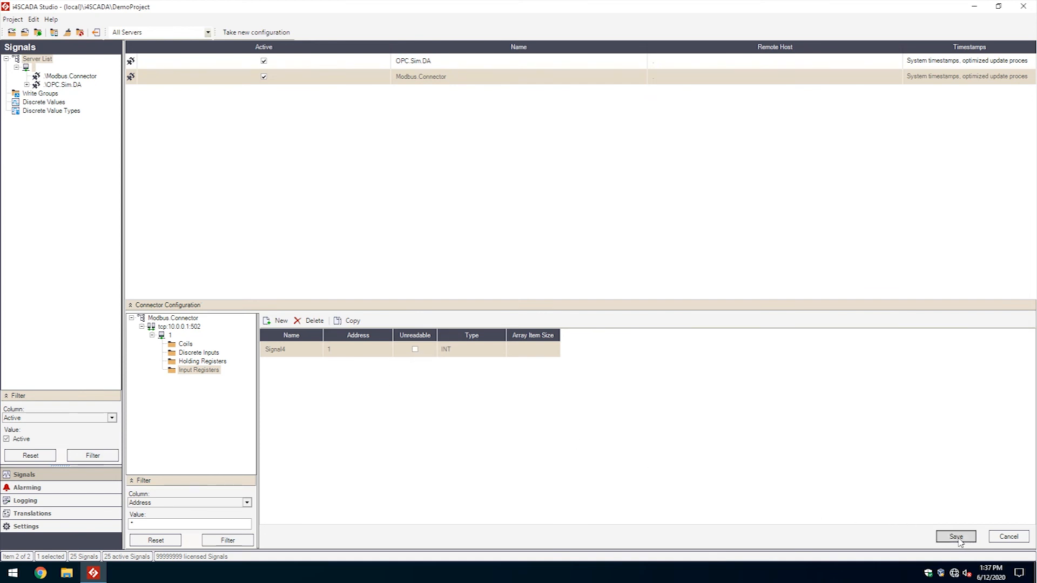
Browse the Modbus Connector and import Signal1–Signal4 into a new group named 'Modbus'.
right_click(79, 80)
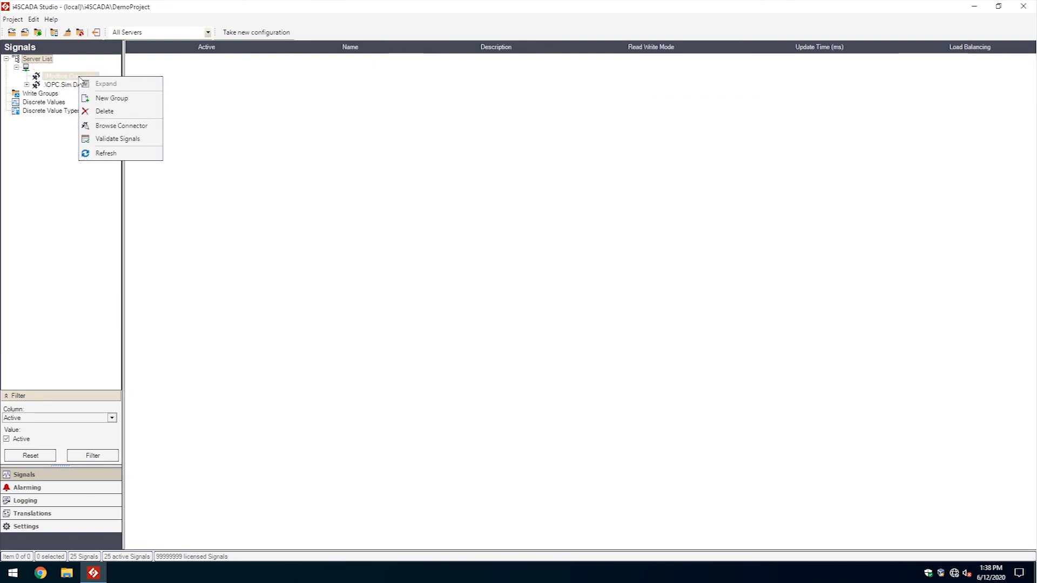
left_click(113, 126)
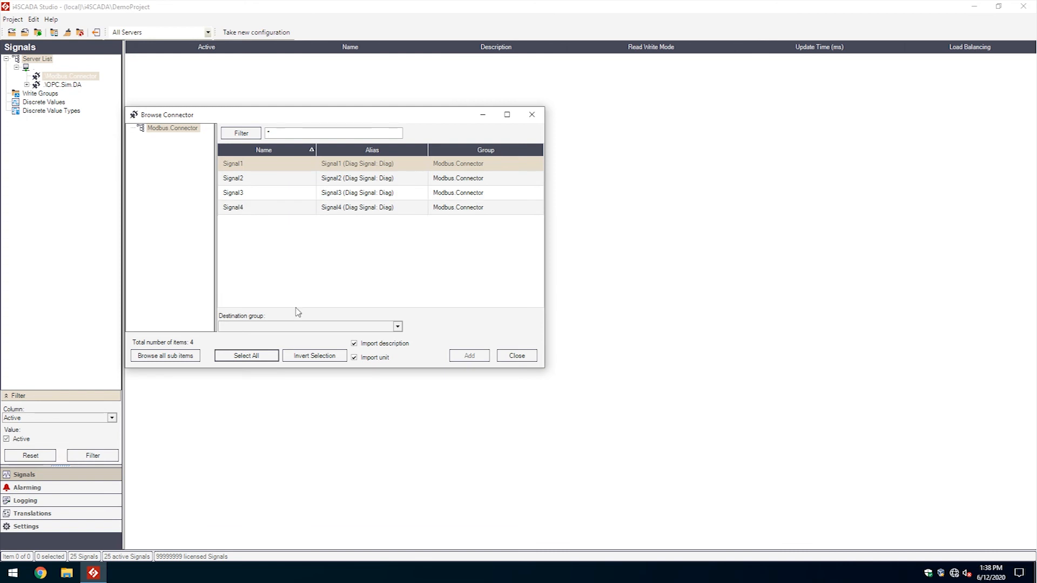
left_click(246, 356)
left_click(258, 328)
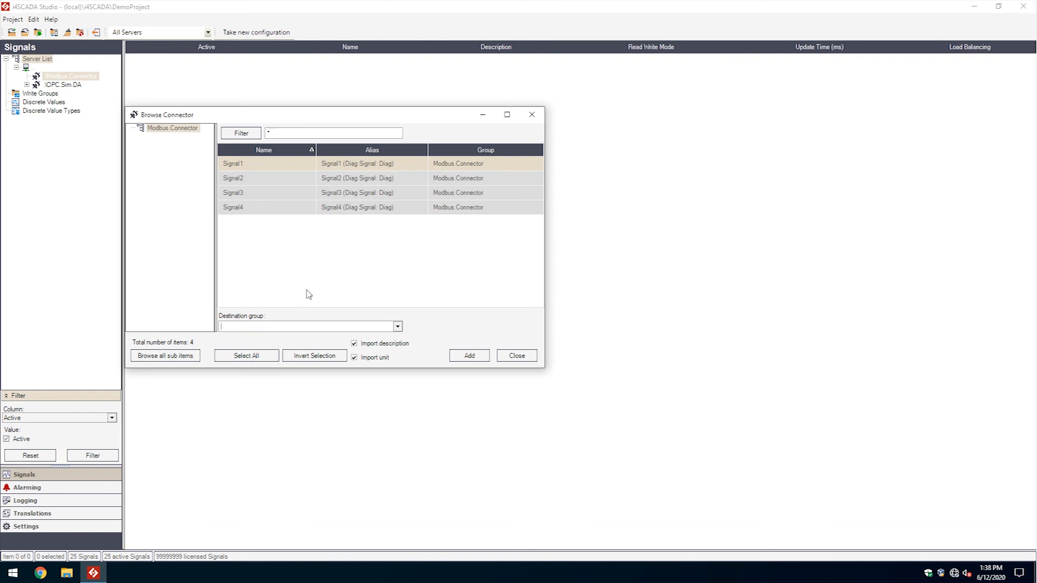
type("Modbus")
left_click(469, 356)
left_click(516, 323)
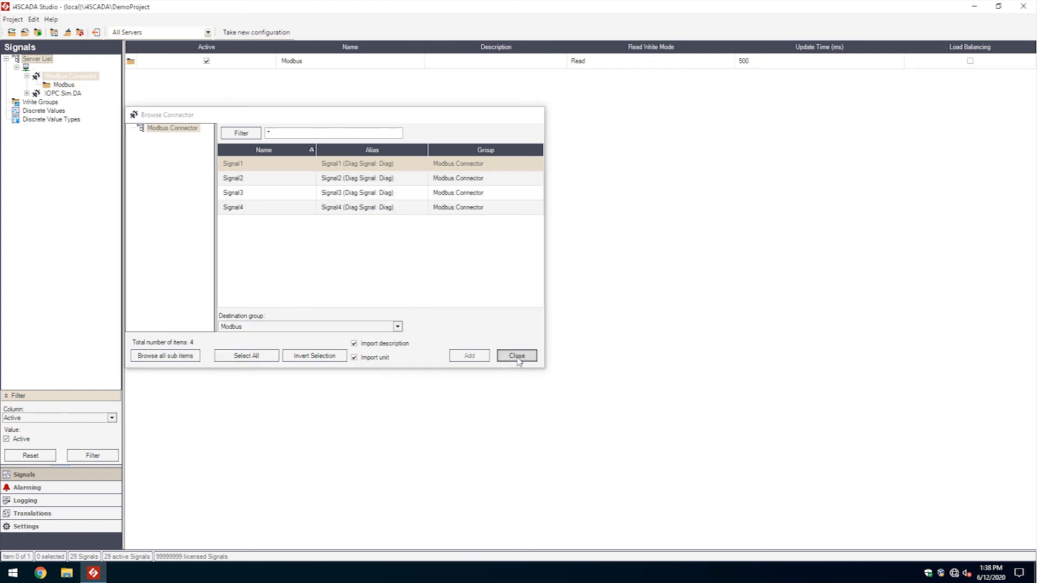
left_click(517, 355)
left_click(62, 85)
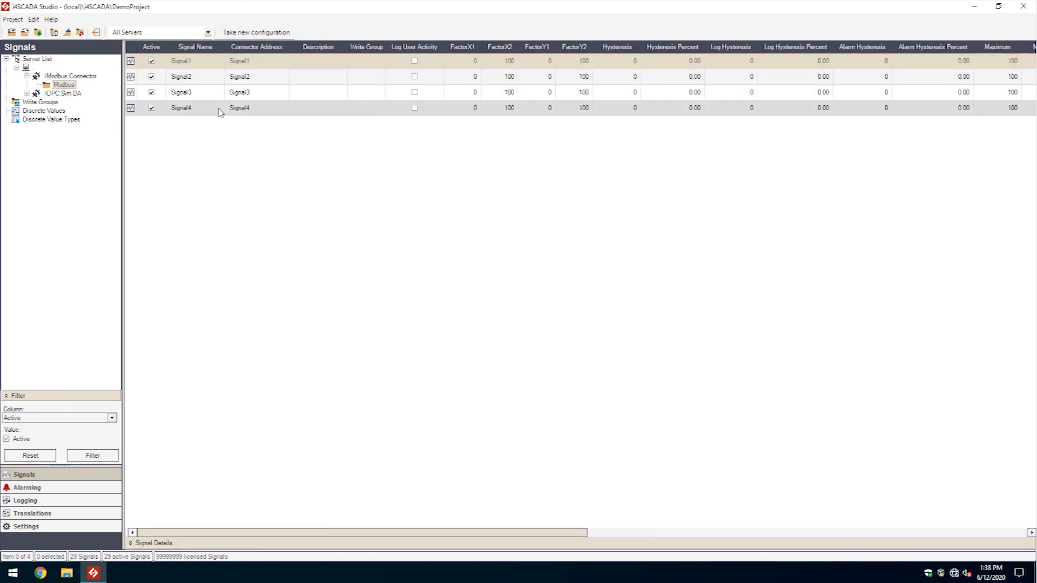
Open Signal2's details in the Modbus group to check its active state and 0–100 range.
left_click(274, 81)
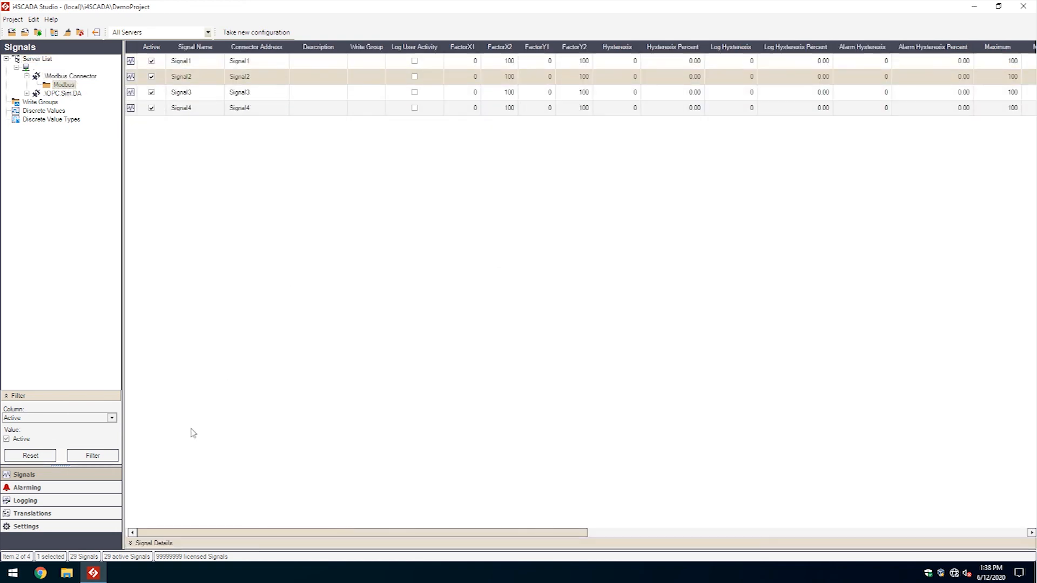
left_click(136, 543)
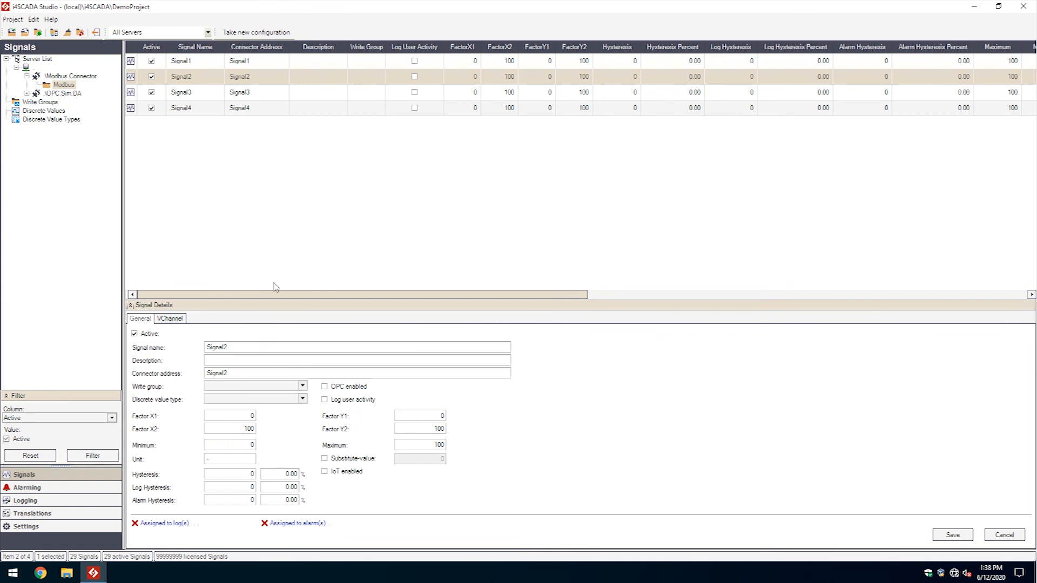